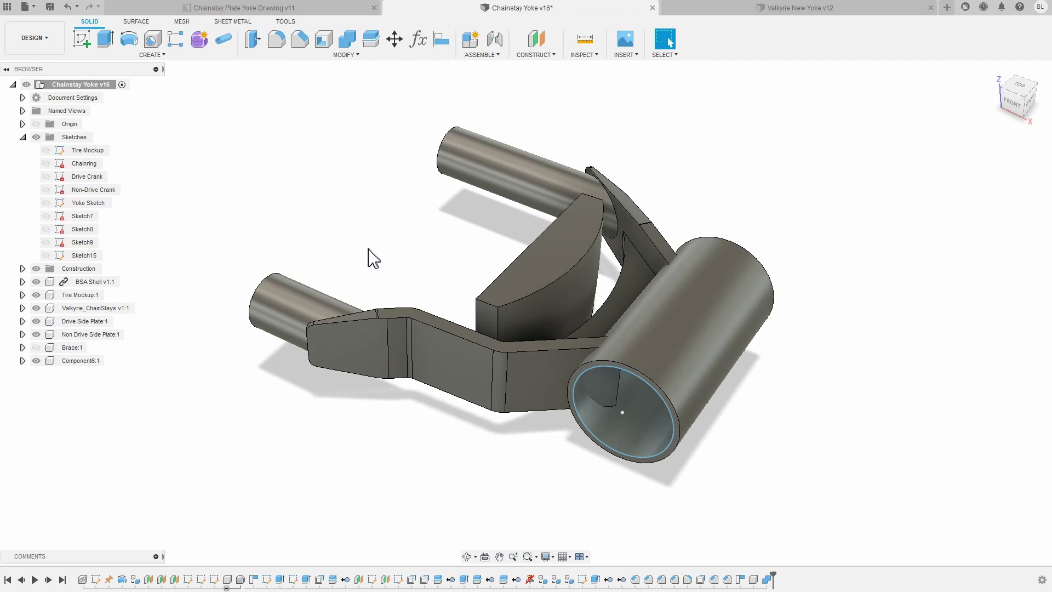
Rotate the chainstay yoke model slightly to the left.
mouse_move(803, 311)
middle_mouse_down("shift")
mouse_move(810, 320)
mouse_move(771, 322)
mouse_move(778, 315)
middle_mouse_up("shift")
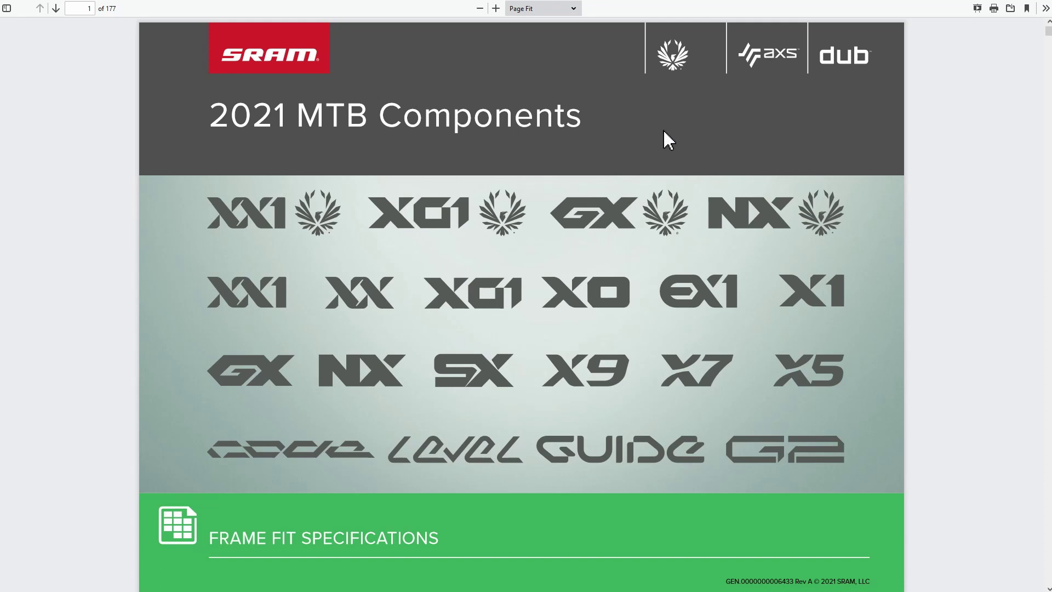
Jump from the SRAM PDF contents to the GX Eagle DUB frame clearance section.
scroll(663, 132, "down", 3)
scroll(536, 289, "down", 20)
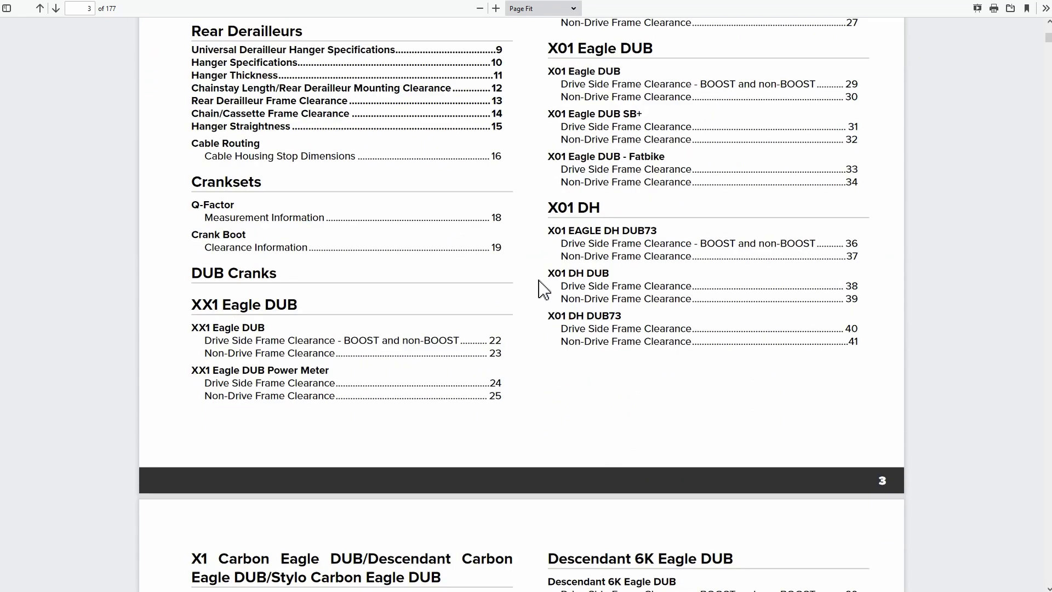
scroll(244, 137, "down", 4)
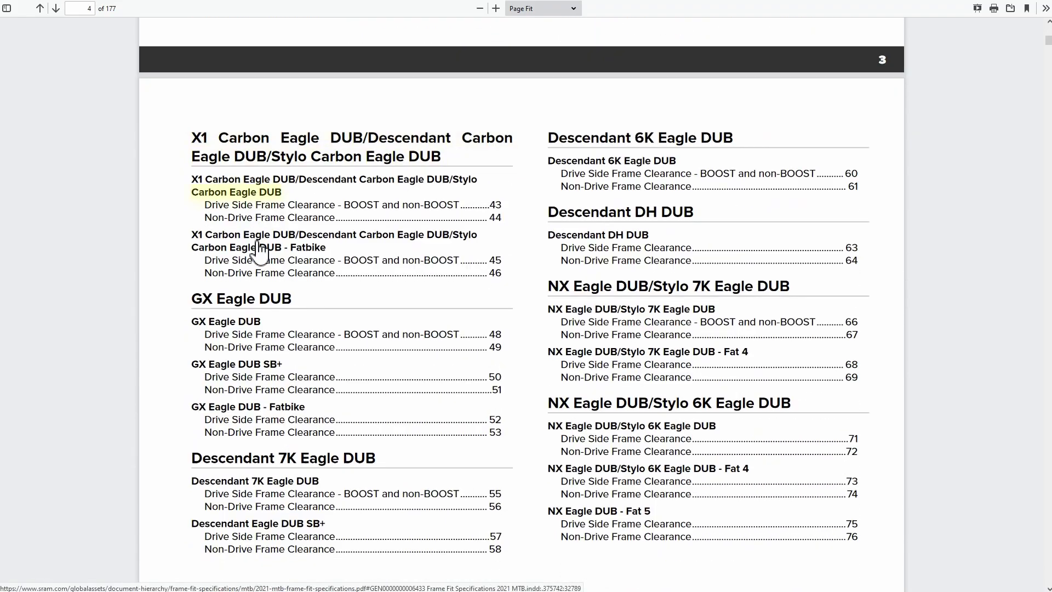
left_click(242, 328)
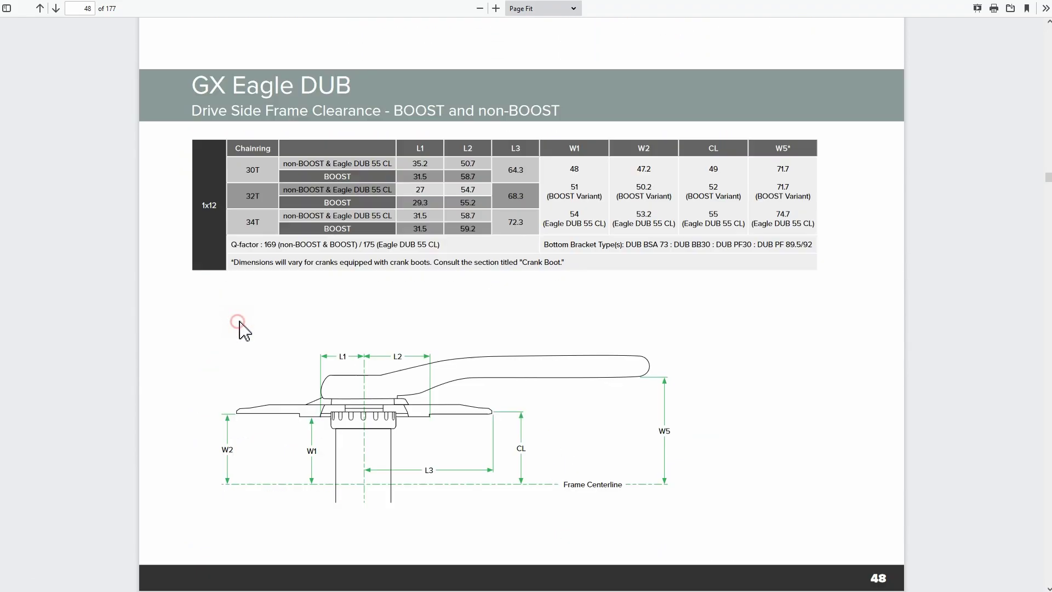
Review the GX Eagle DUB clearance pages 48–49, then orbit the Fusion yoke end-on.
scroll(564, 330, "down", 2)
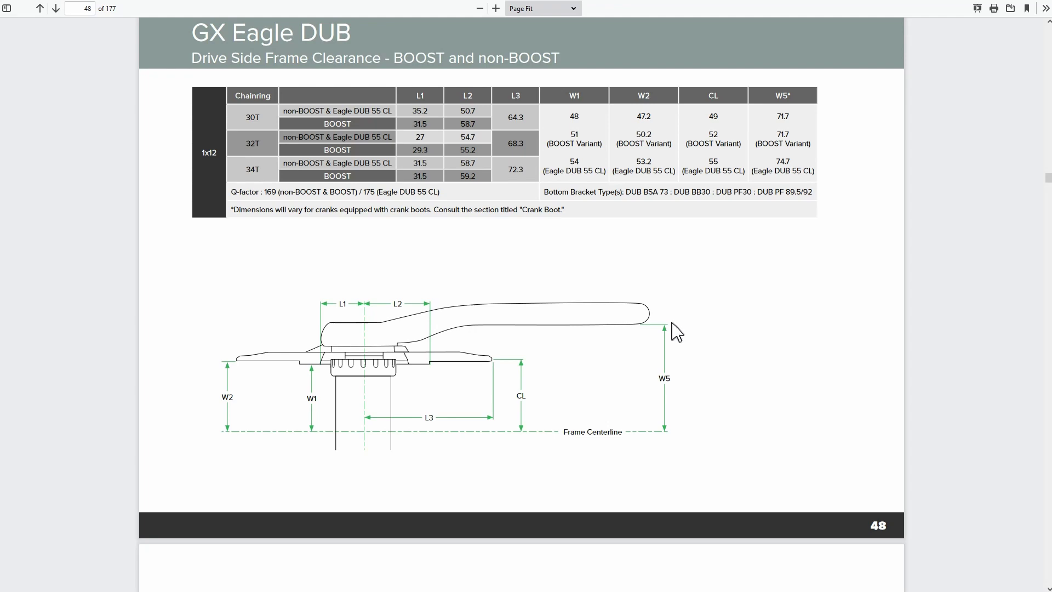
scroll(451, 336, "down", 5)
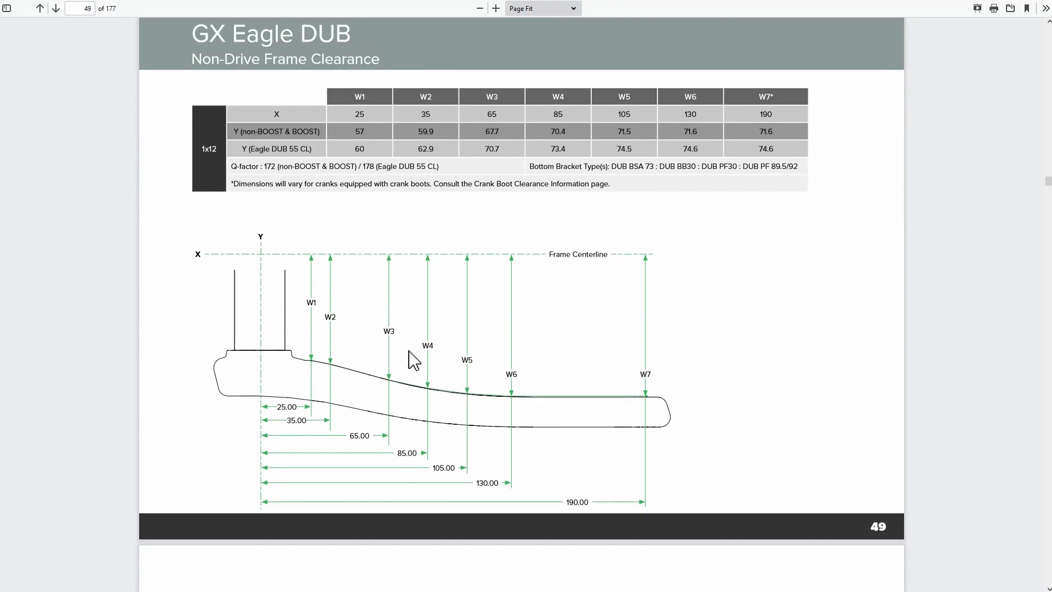
scroll(545, 379, "up", 5)
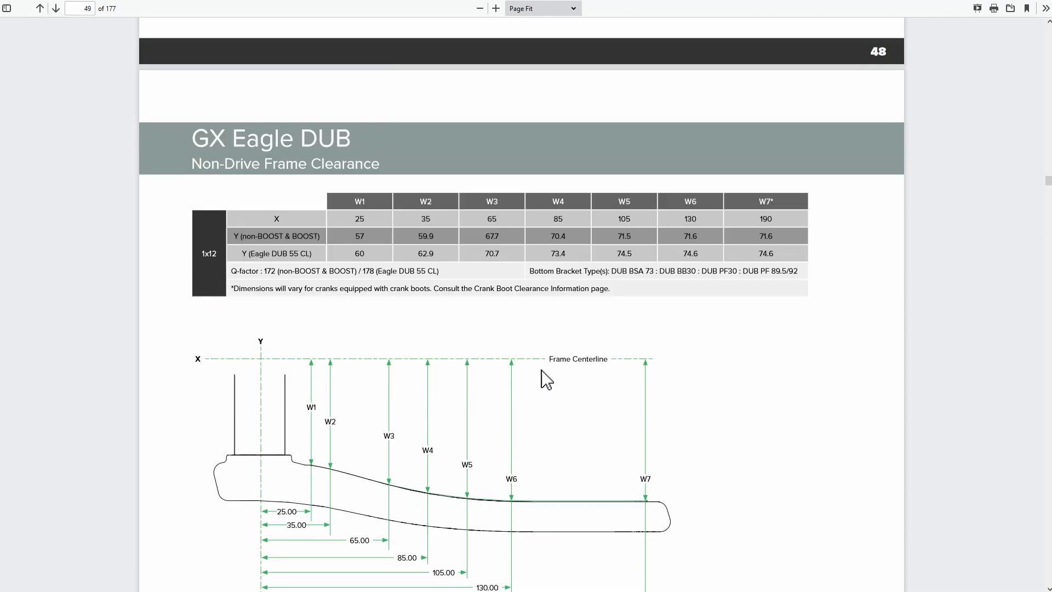
scroll(548, 351, "up", 2)
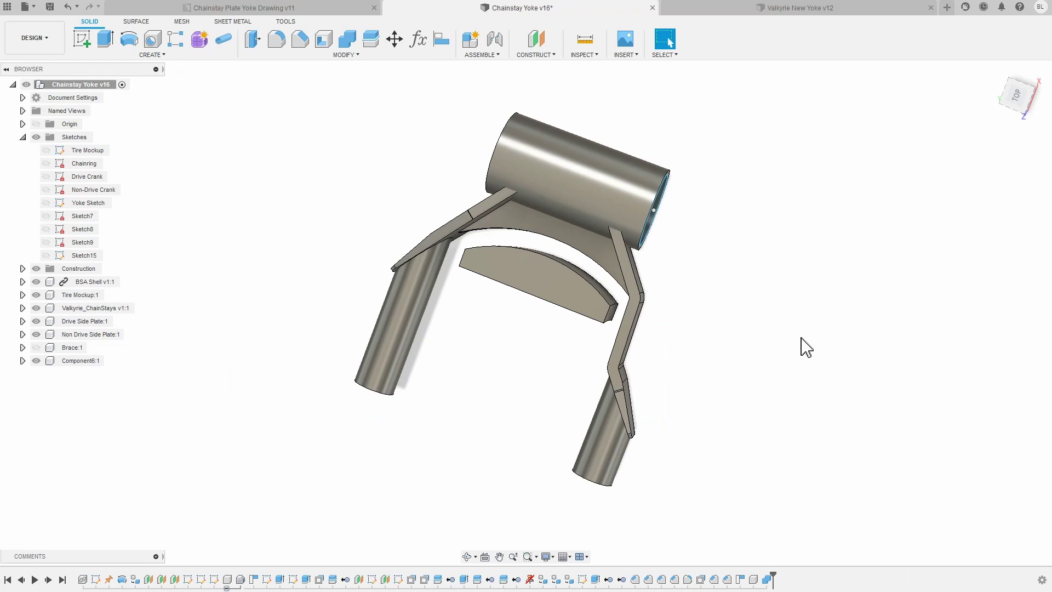
middle_click_drag(806, 347, 49, 254, "shift")
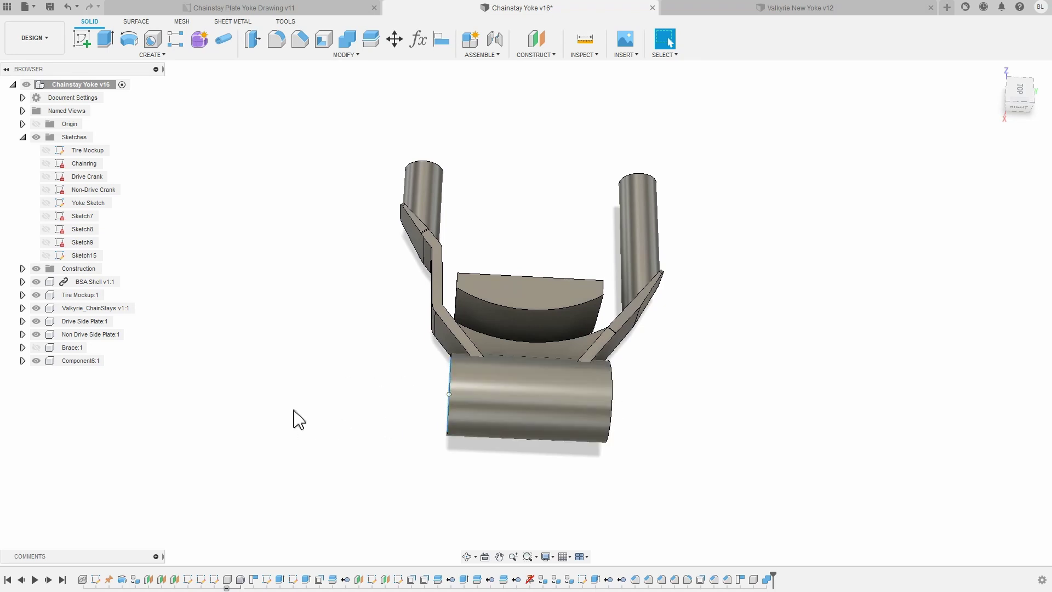
left_click(45, 218)
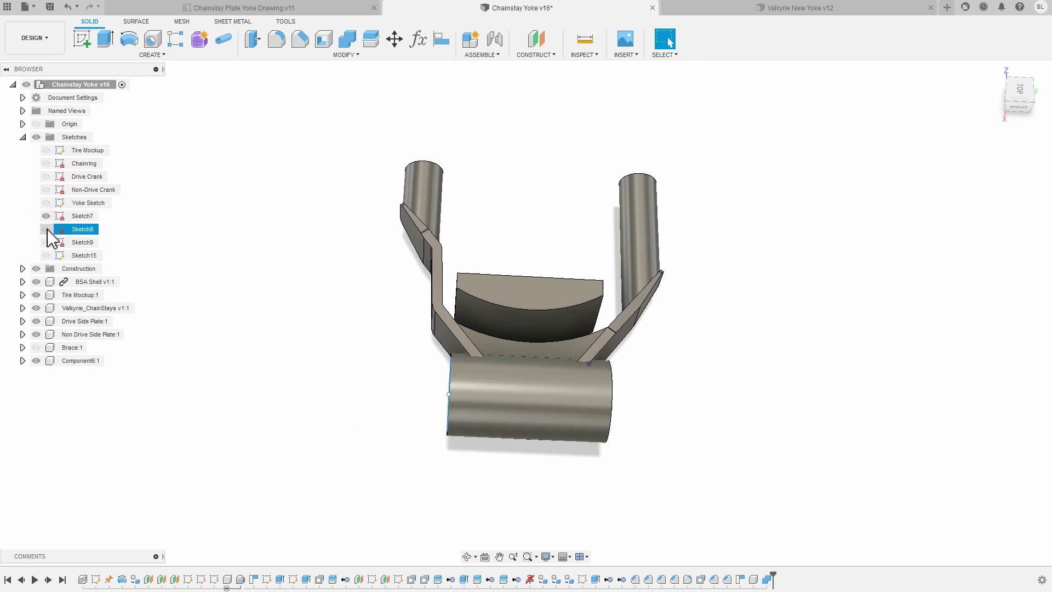
left_click(47, 230)
left_click(46, 242)
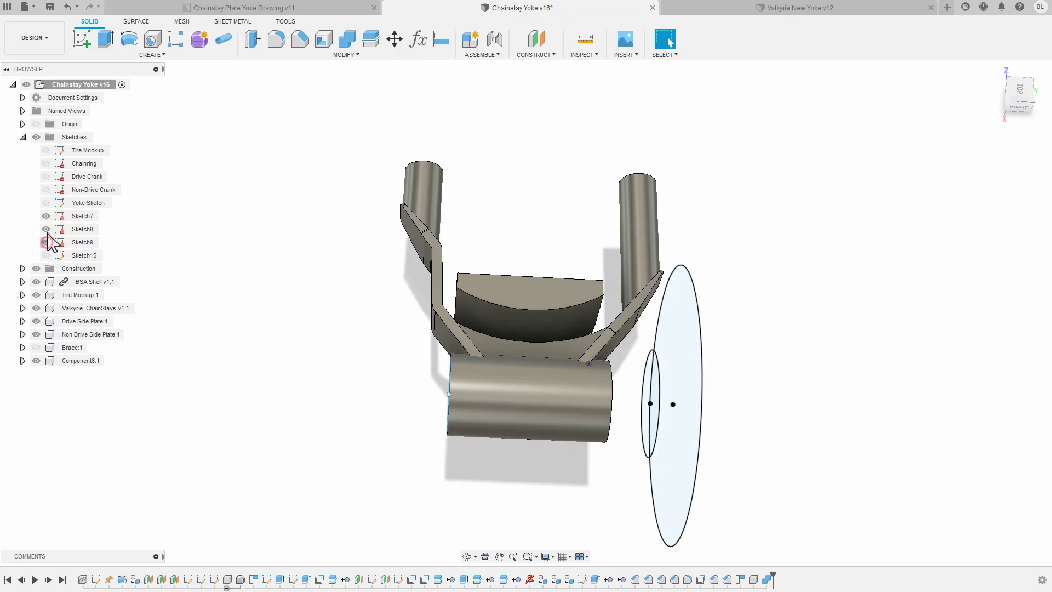
left_click(46, 189)
left_click(46, 176)
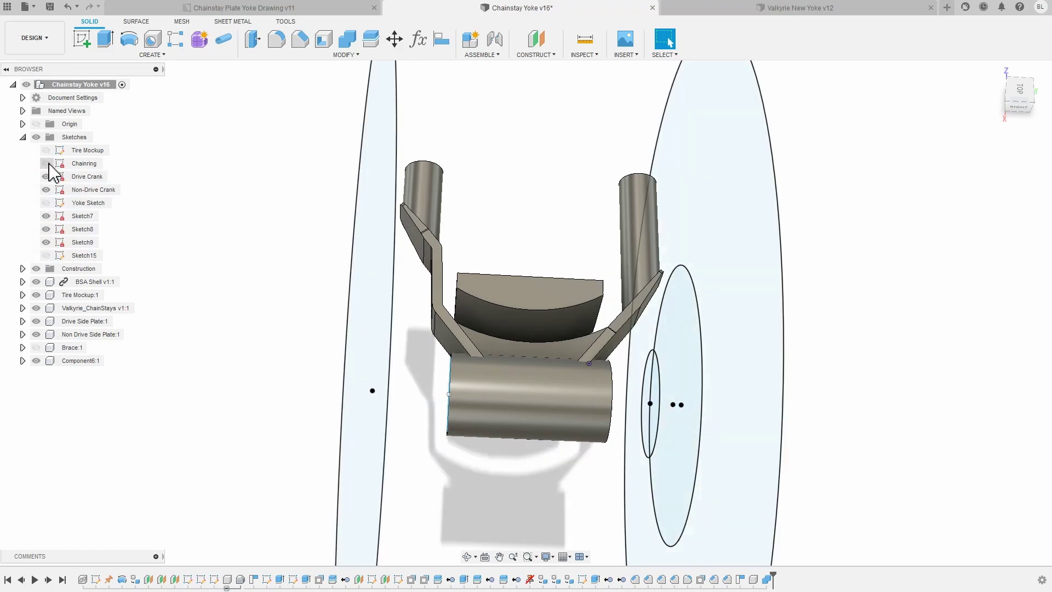
left_click(46, 163)
mouse_move(493, 197)
middle_mouse_down("shift")
mouse_move(549, 185)
mouse_move(570, 202)
mouse_move(577, 159)
mouse_move(699, 188)
mouse_move(482, 131)
mouse_move(509, 140)
mouse_move(482, 185)
middle_mouse_up("shift")
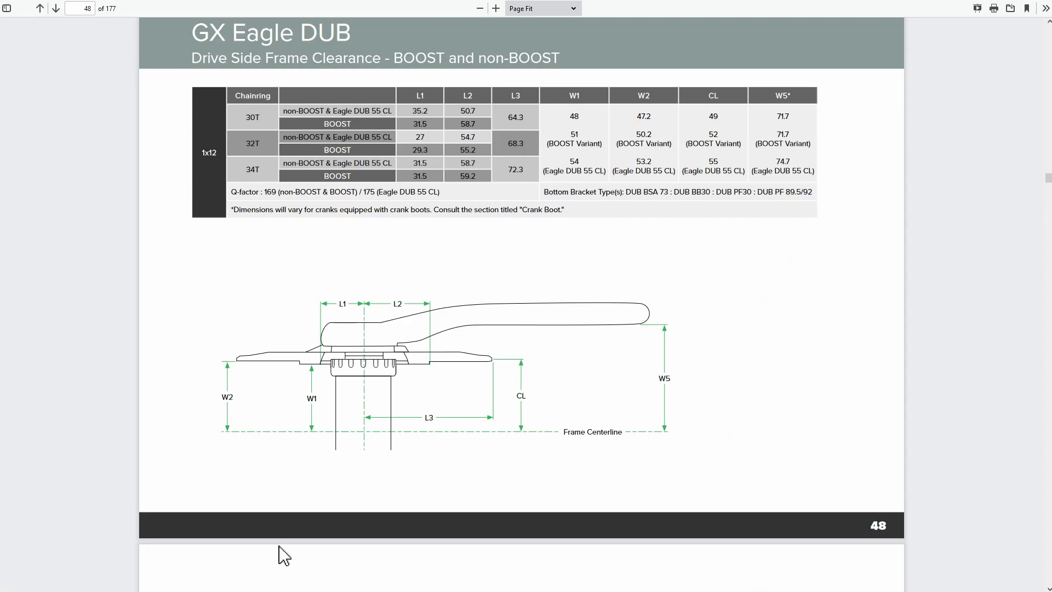
scroll(445, 384, "down", 10)
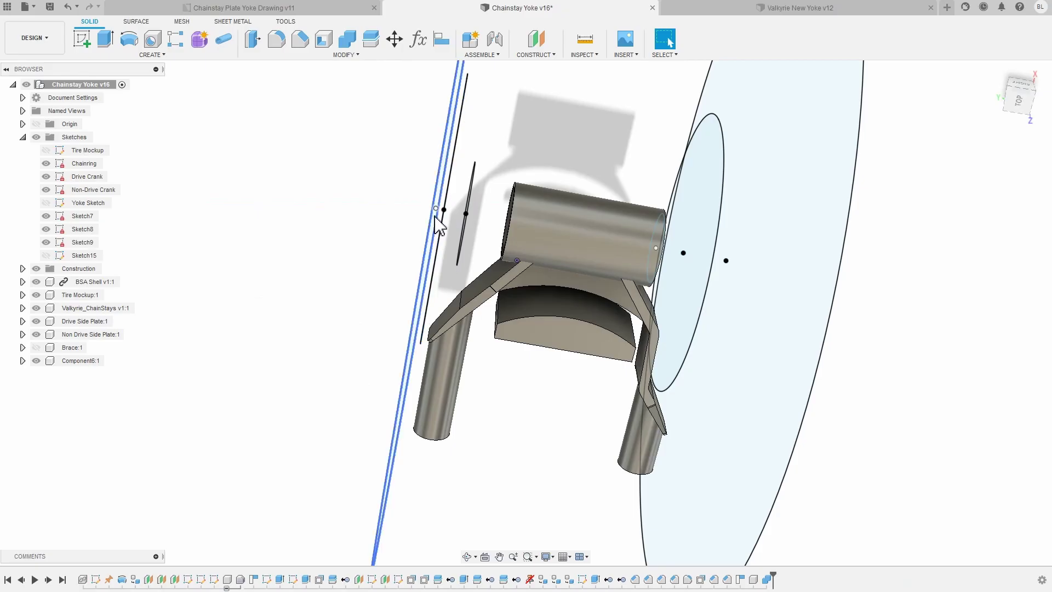
middle_click_drag(437, 225, 556, 356, "shift")
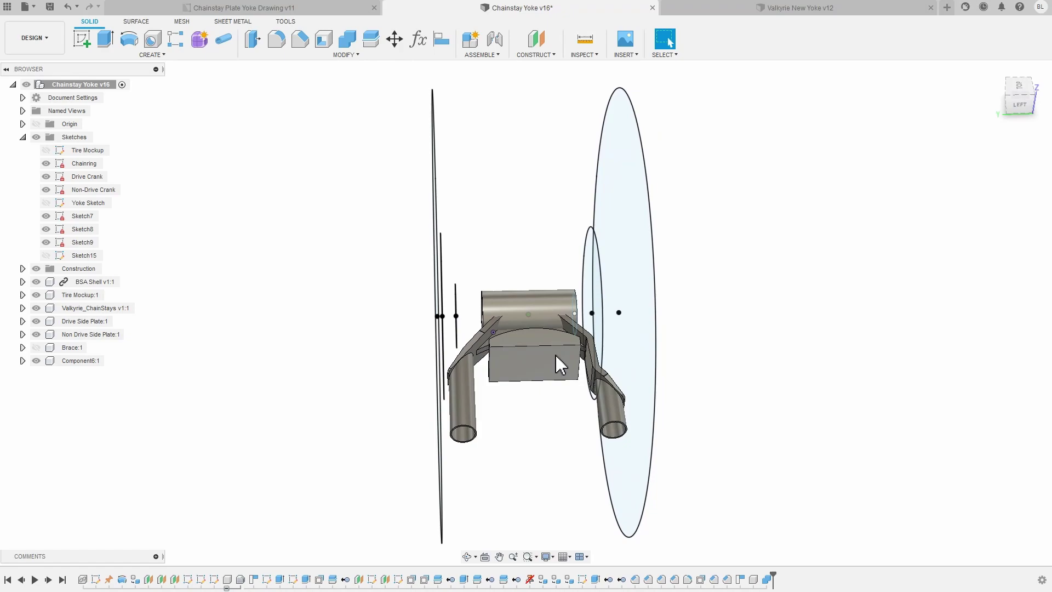
scroll(556, 356, "up", 5)
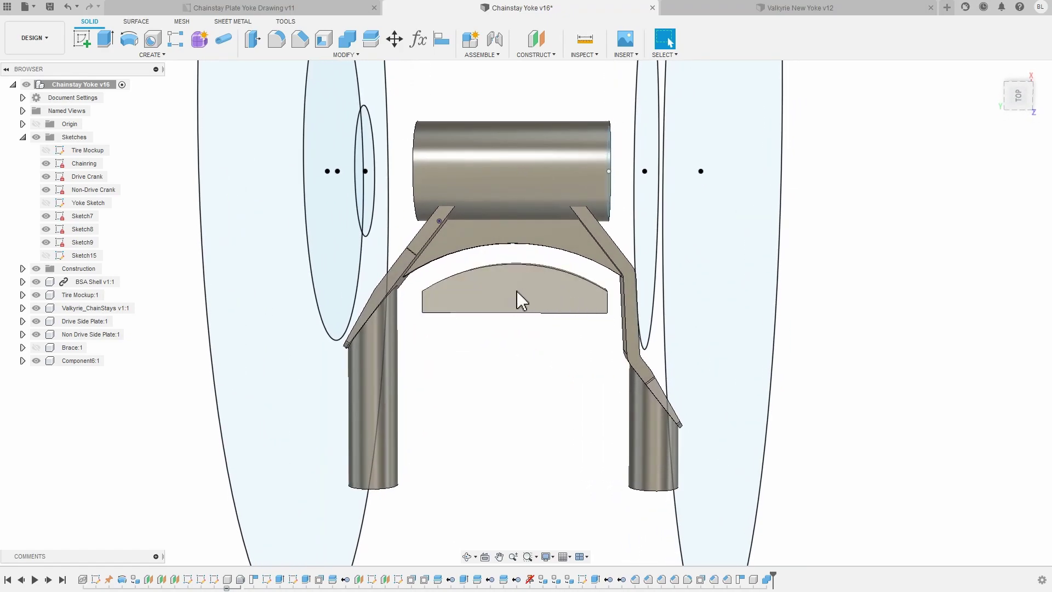
left_click(46, 242)
left_click(46, 229)
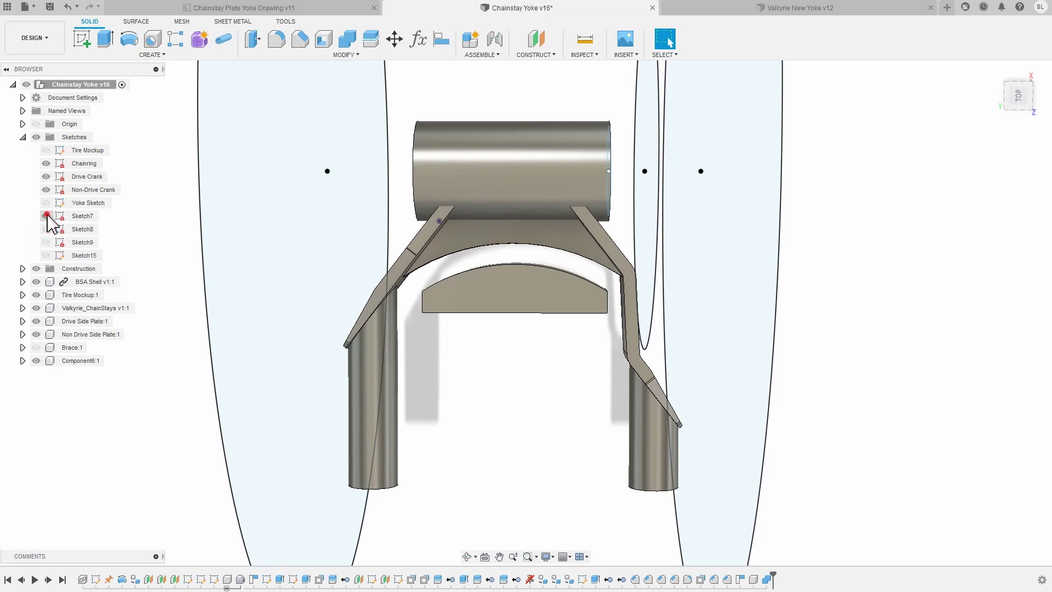
left_click(46, 216)
left_click(46, 190)
left_click(46, 176)
left_click(46, 164)
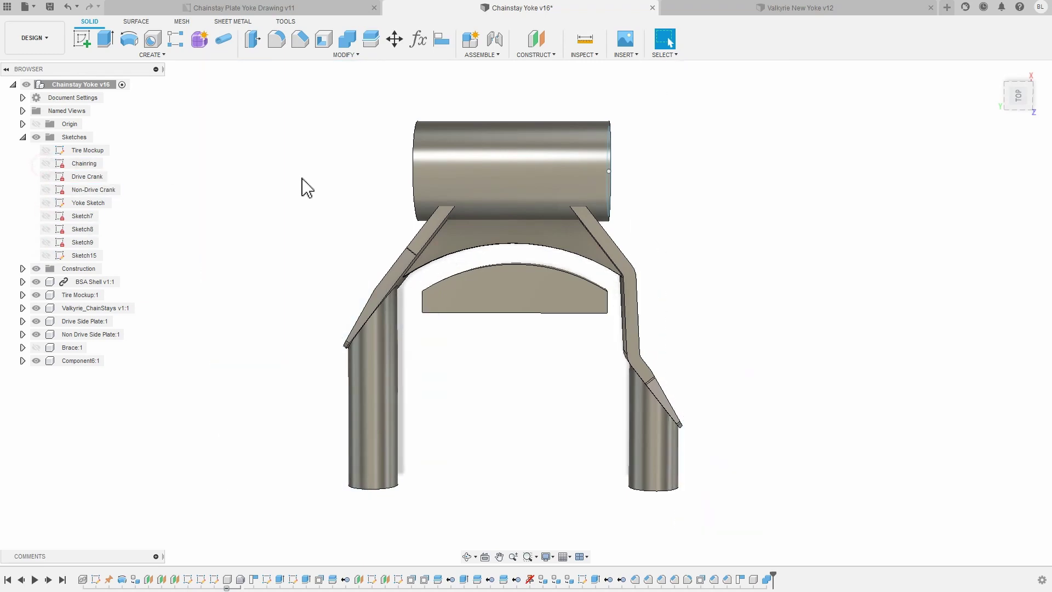
mouse_move(300, 188)
middle_mouse_down("shift")
mouse_move(414, 165)
mouse_move(782, 201)
mouse_move(773, 216)
middle_mouse_up("shift")
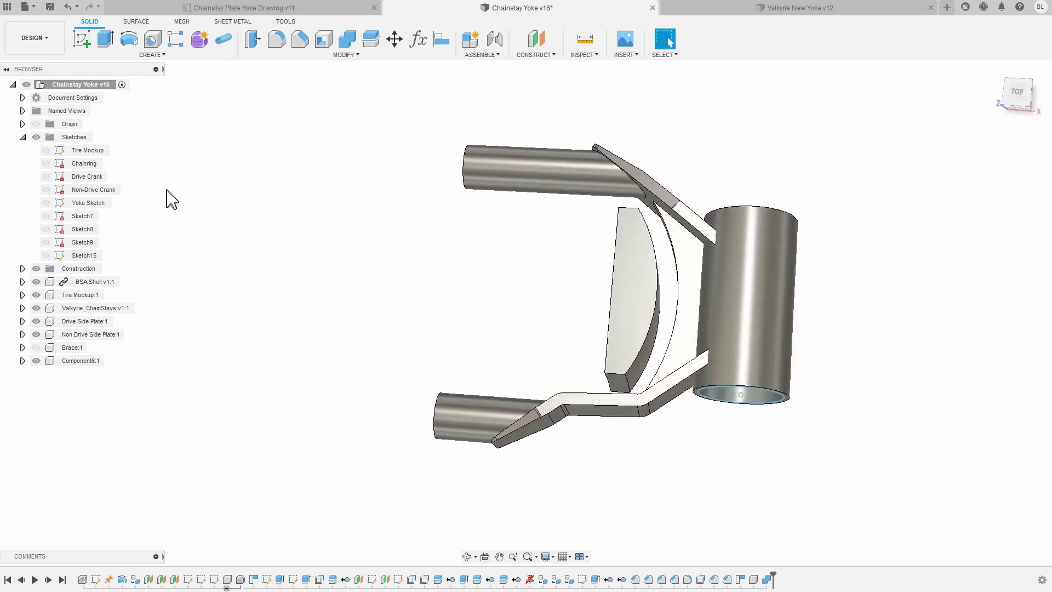
right_click(89, 156)
left_click(129, 189)
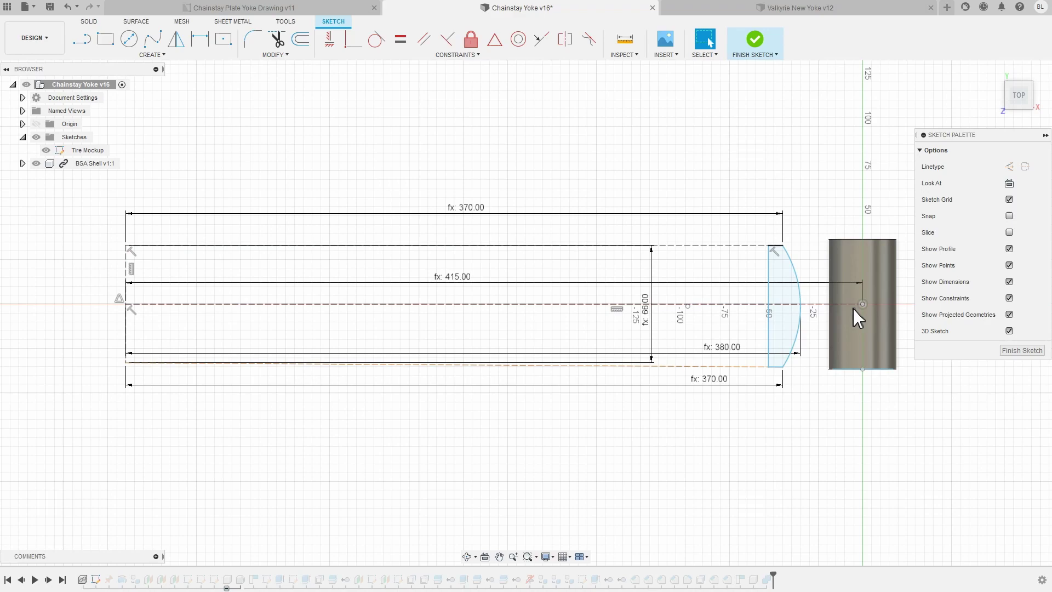
left_click(756, 53)
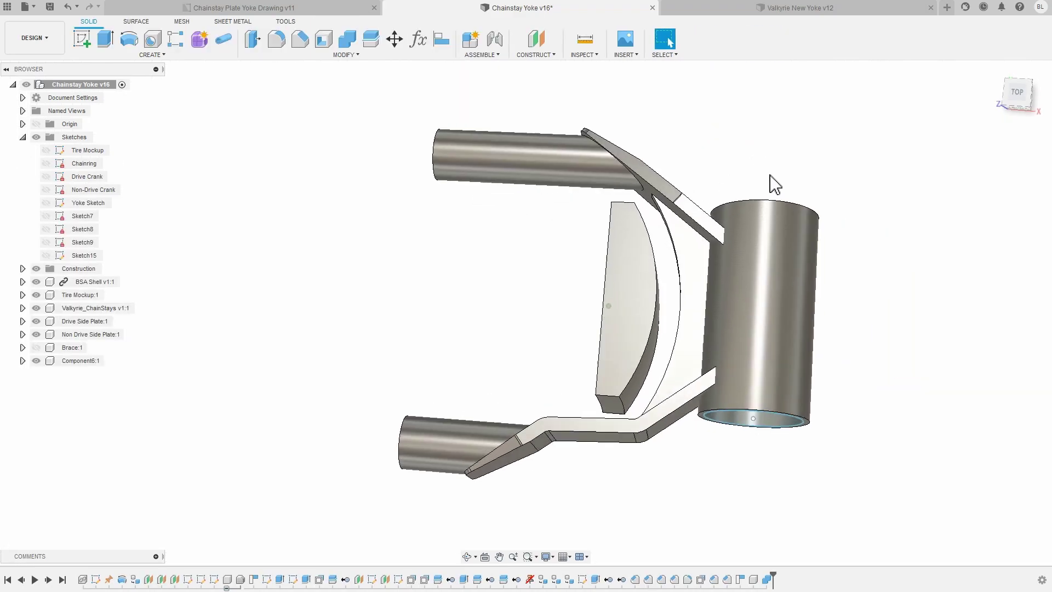
In Change Parameters, set the TireWidth expression to 50 mm to shrink the tire.
left_click(419, 39)
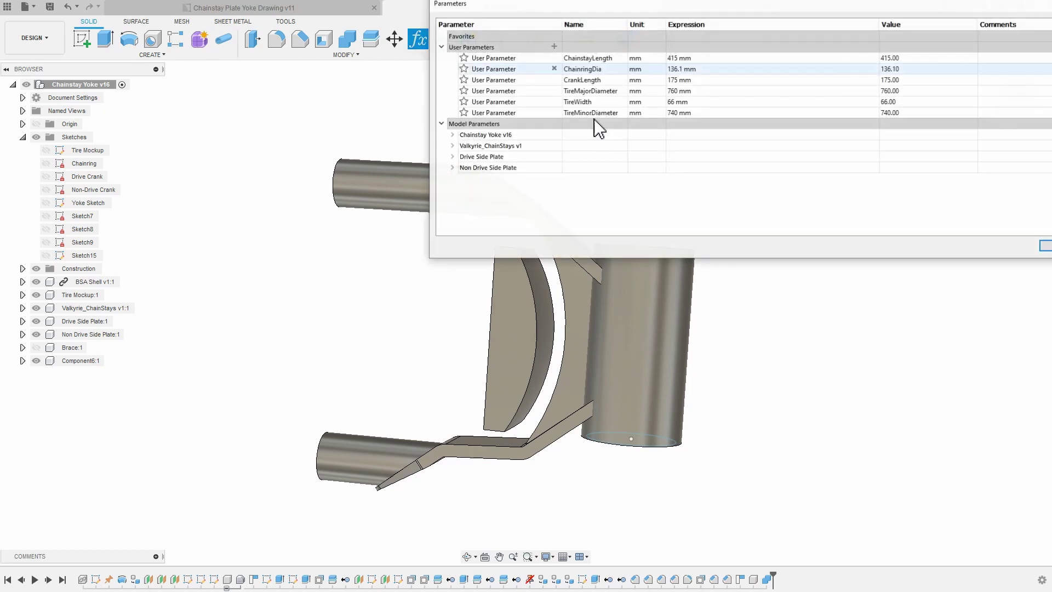
left_click(595, 92)
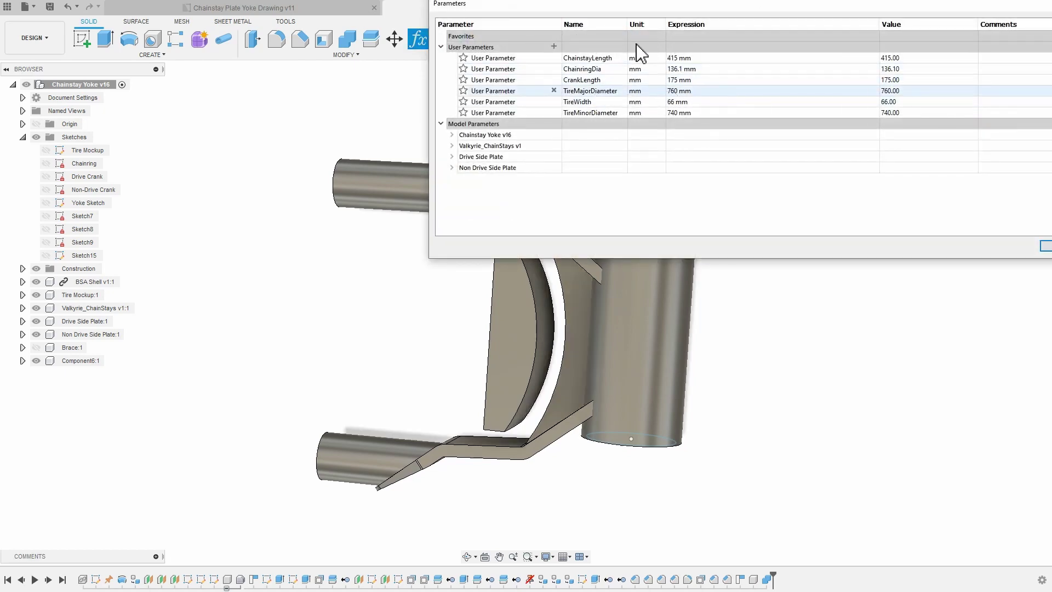
left_click_drag(652, 9, 829, 64)
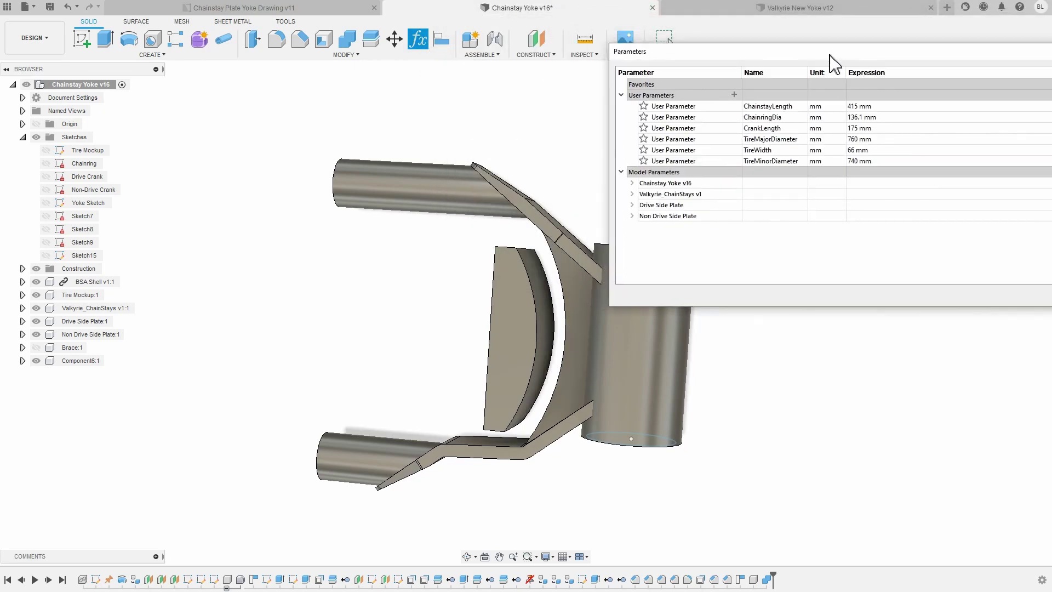
left_click(855, 152)
double_click(854, 150)
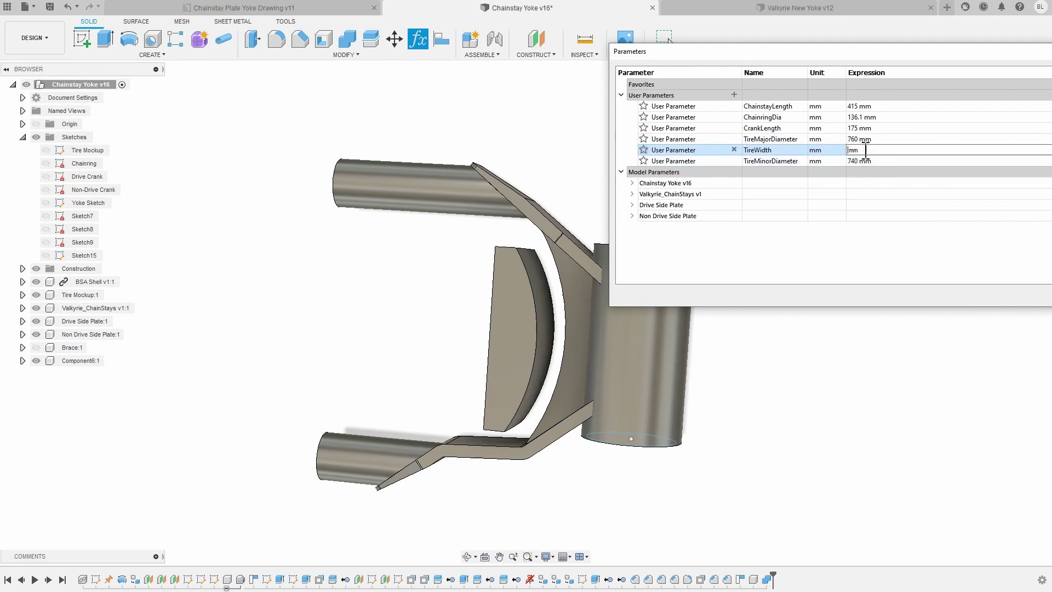
key("Return")
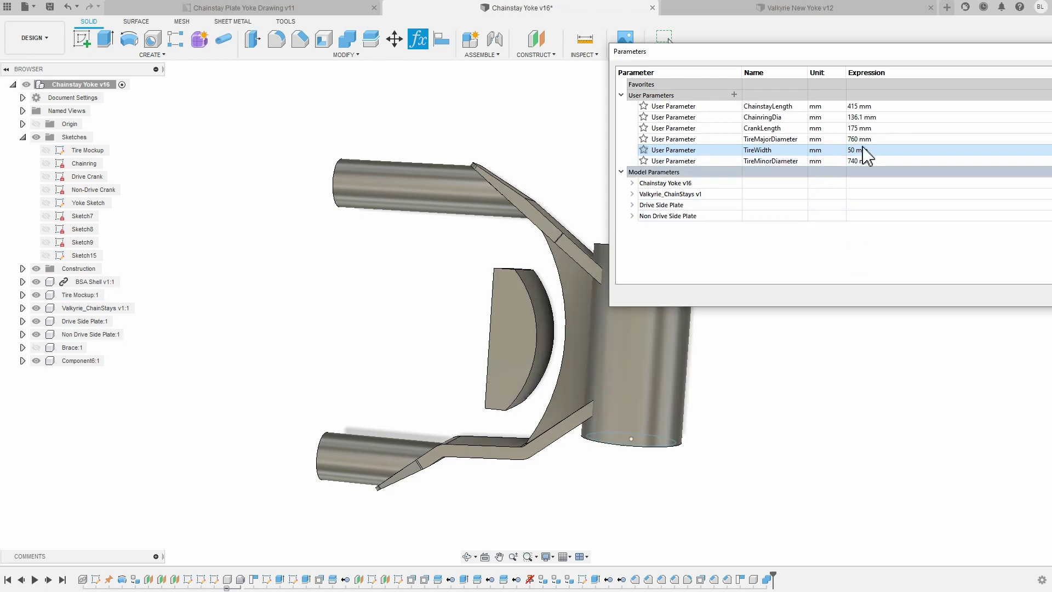
Restore TireWidth to 66 mm, close the parameters and return to the home view.
double_click(852, 150)
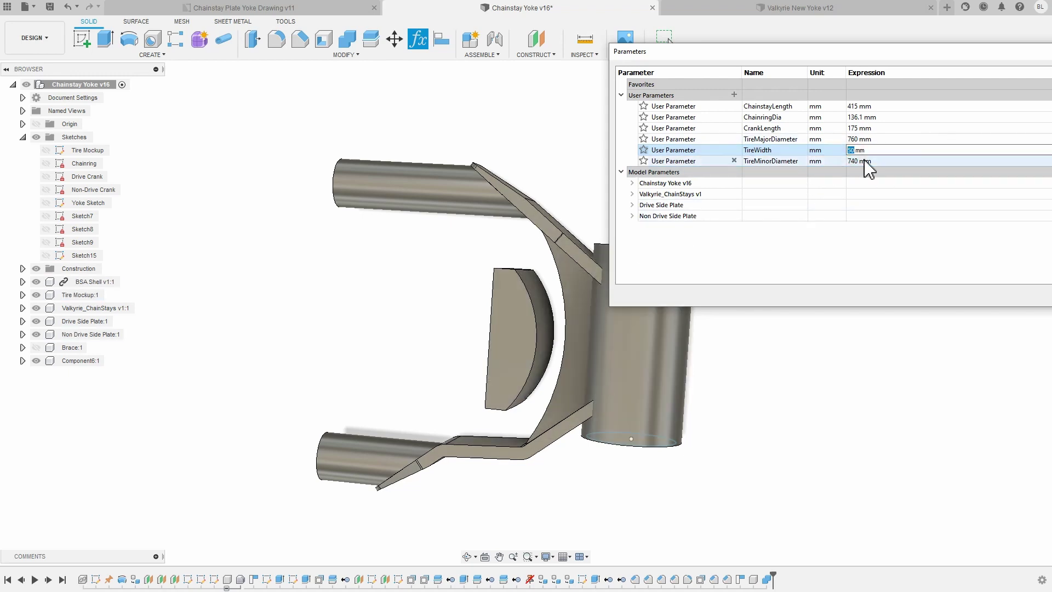
type("66")
key("Return")
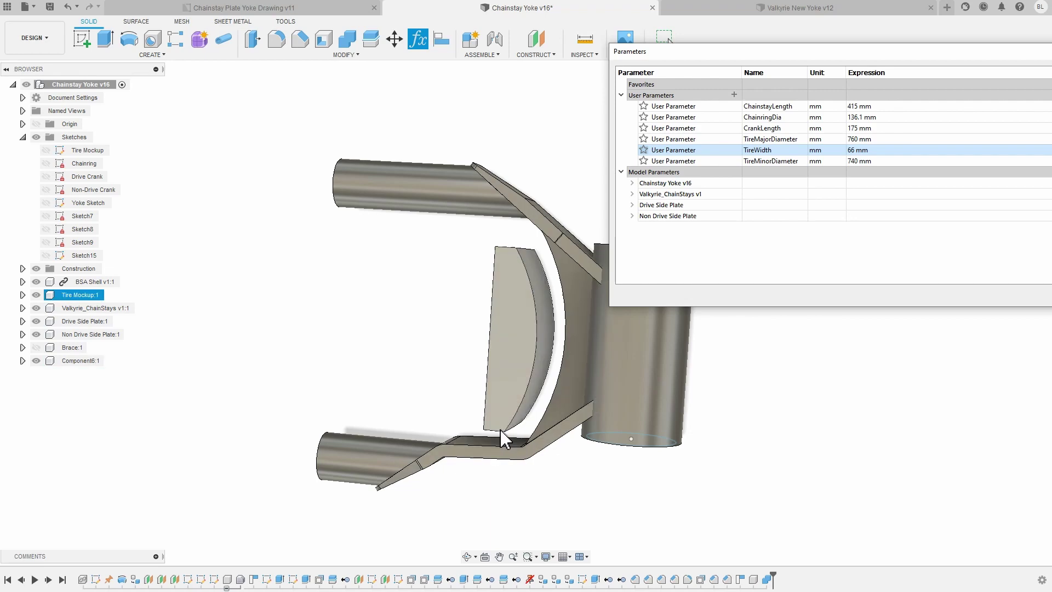
left_click_drag(928, 53, 714, 63)
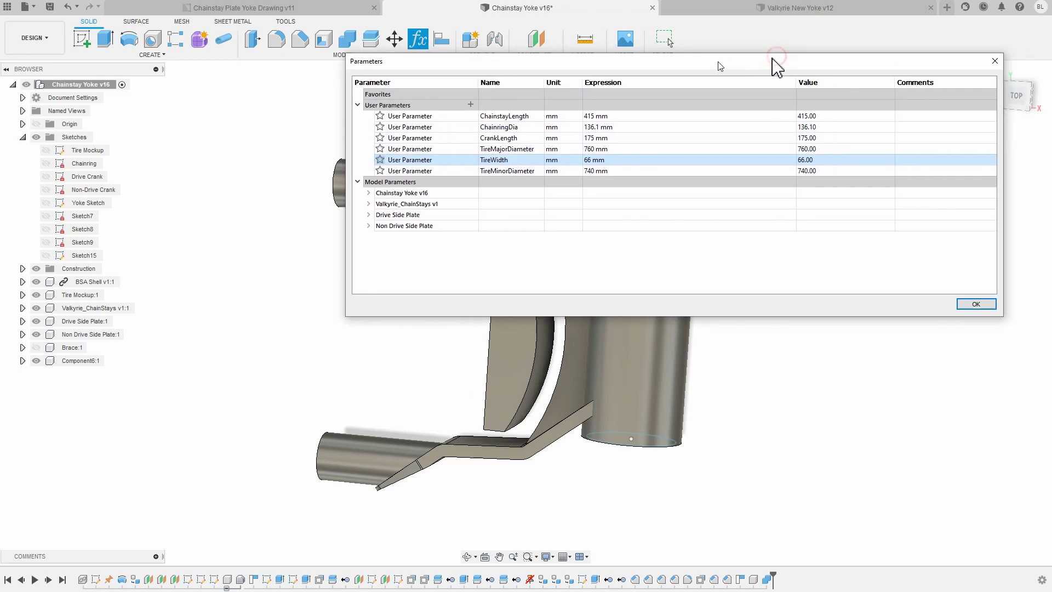
left_click(994, 61)
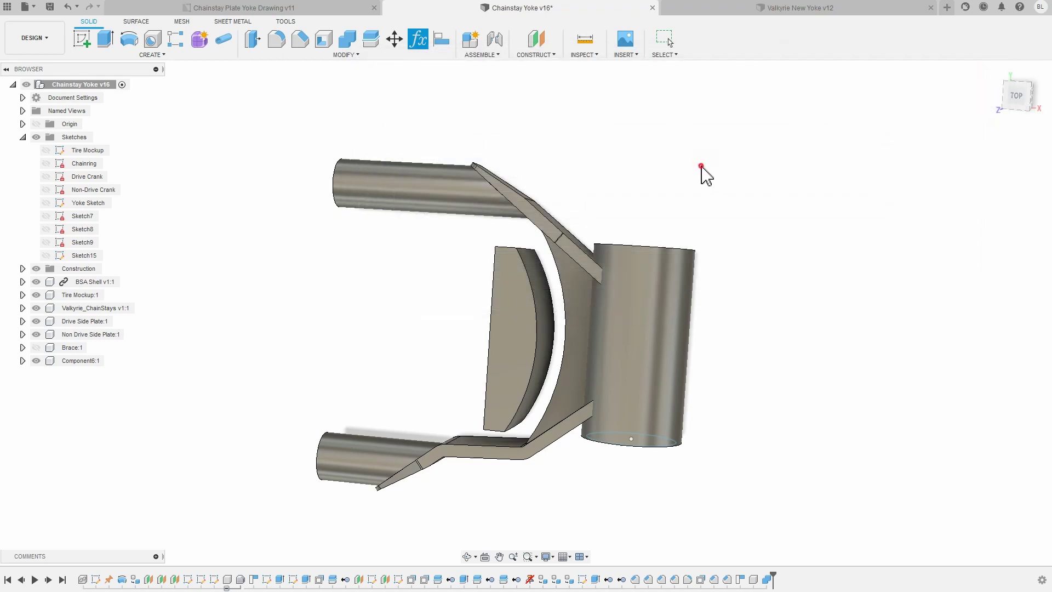
key("F6")
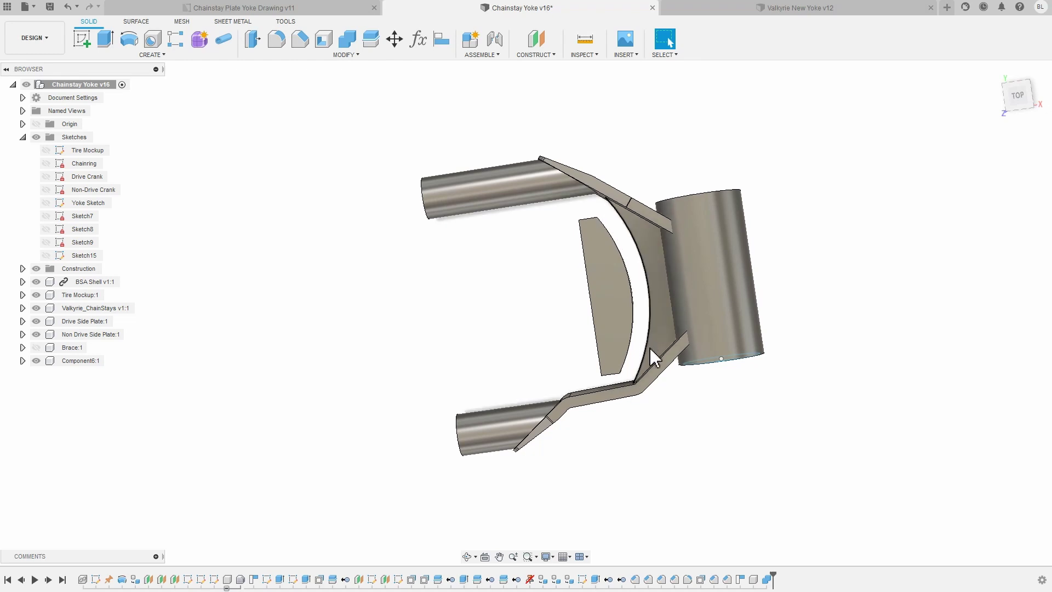
Show the Chainring sketch to check plate clearance, then zoom into the Plate Yoke Drawing v11.
middle_click_drag(620, 394, 590, 255, "shift")
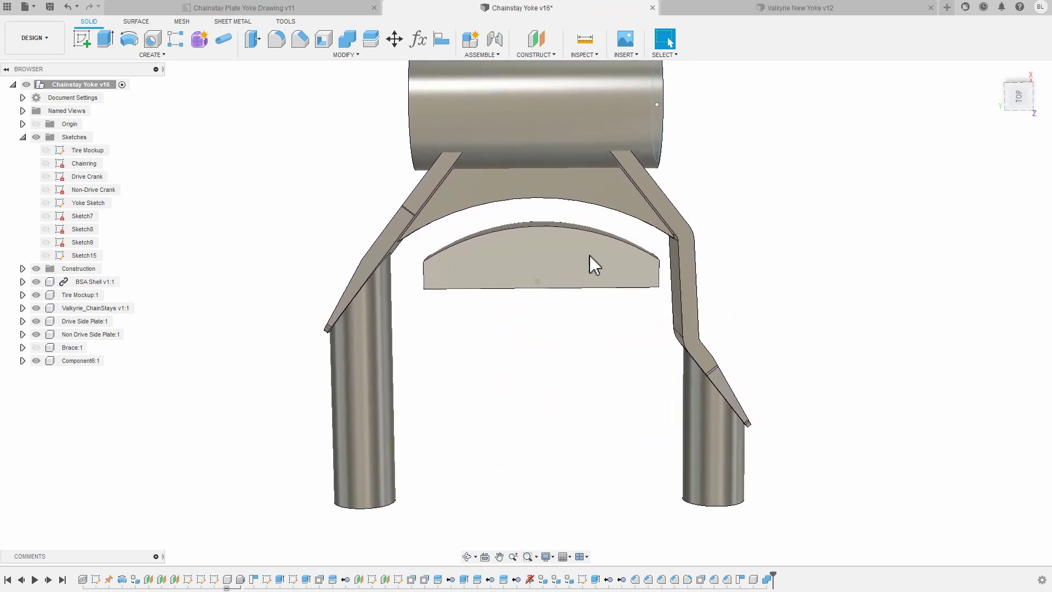
middle_click_drag(652, 268, 47, 163, "shift")
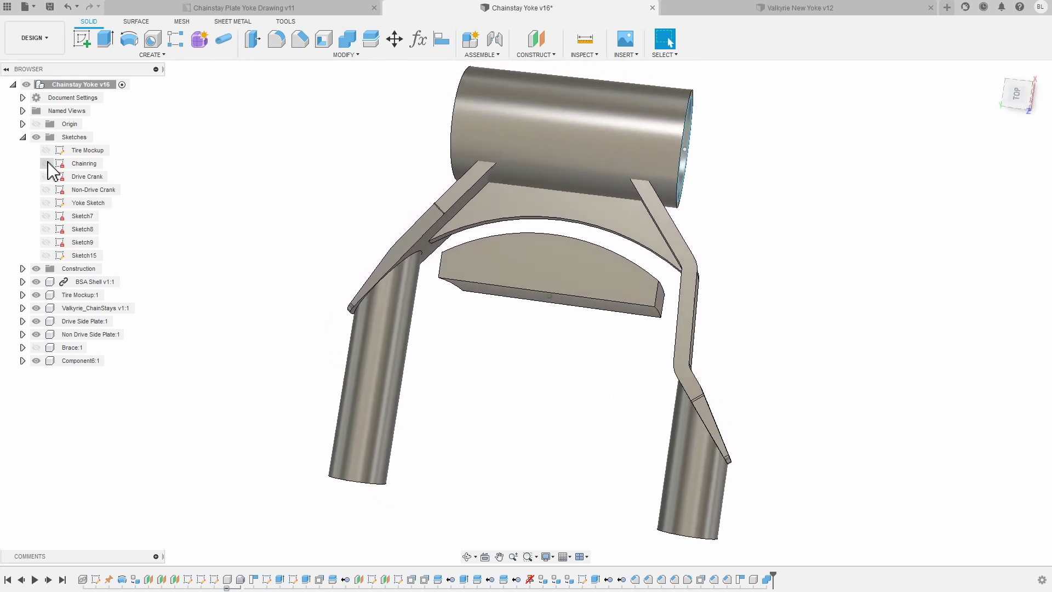
left_click(47, 163)
mouse_move(169, 183)
middle_mouse_down("shift")
mouse_move(756, 258)
mouse_move(911, 312)
mouse_move(832, 157)
mouse_move(838, 108)
mouse_move(887, 115)
mouse_move(857, 333)
mouse_move(707, 428)
mouse_move(697, 407)
mouse_move(660, 389)
middle_mouse_up("shift")
scroll(658, 386, "up", 3)
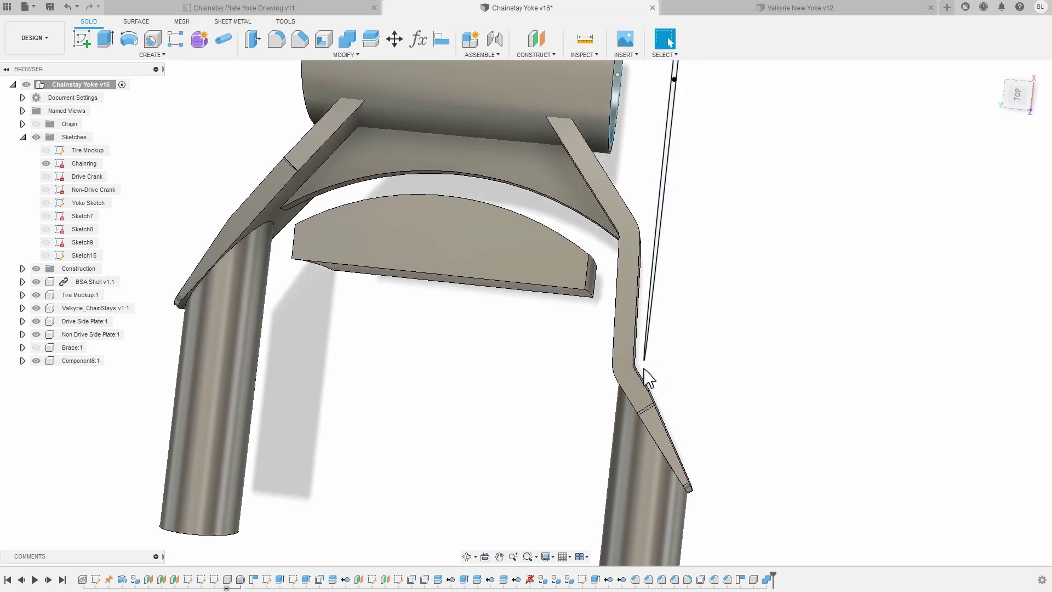
mouse_move(645, 365)
middle_mouse_down("shift")
mouse_move(652, 392)
mouse_move(645, 360)
middle_mouse_up("shift")
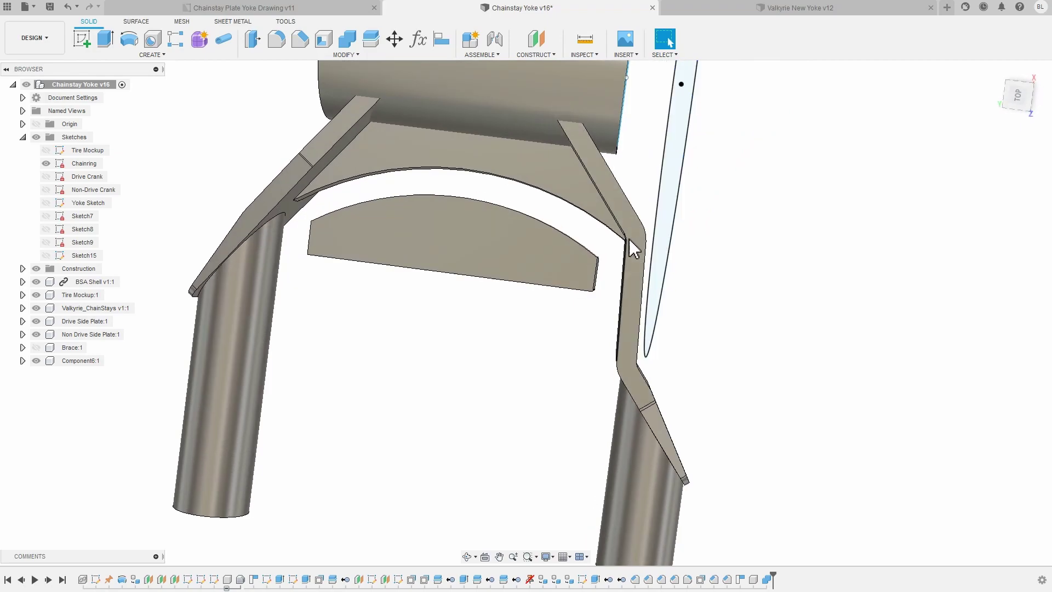
left_click(260, 7)
scroll(854, 269, "up", 5)
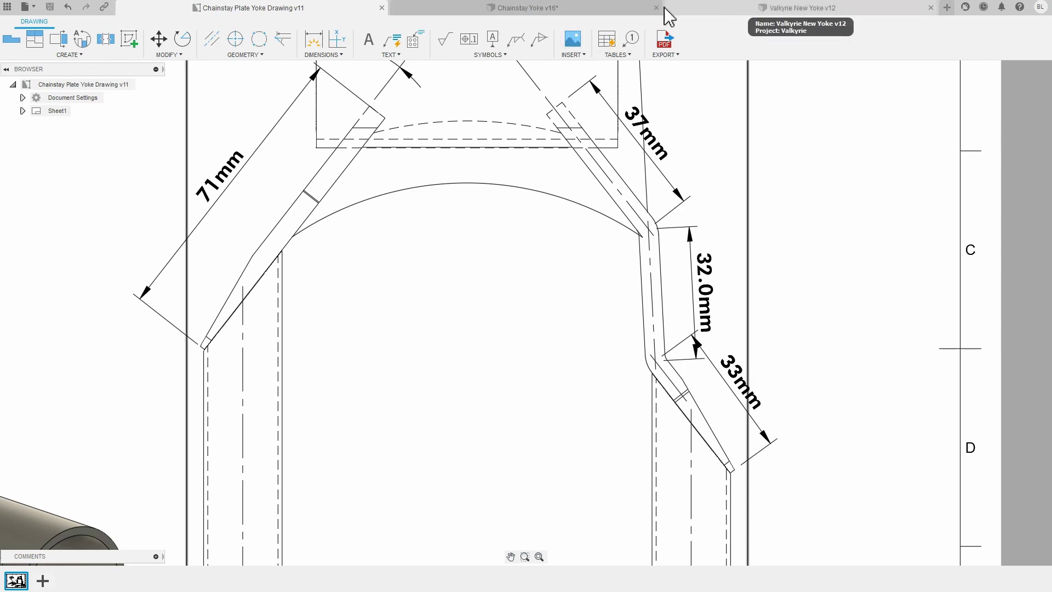
Hide the Chainring sketch in Chainstay Yoke v16, reframe the yoke, then open Valkyrie New Yoke v12.
left_click(575, 8)
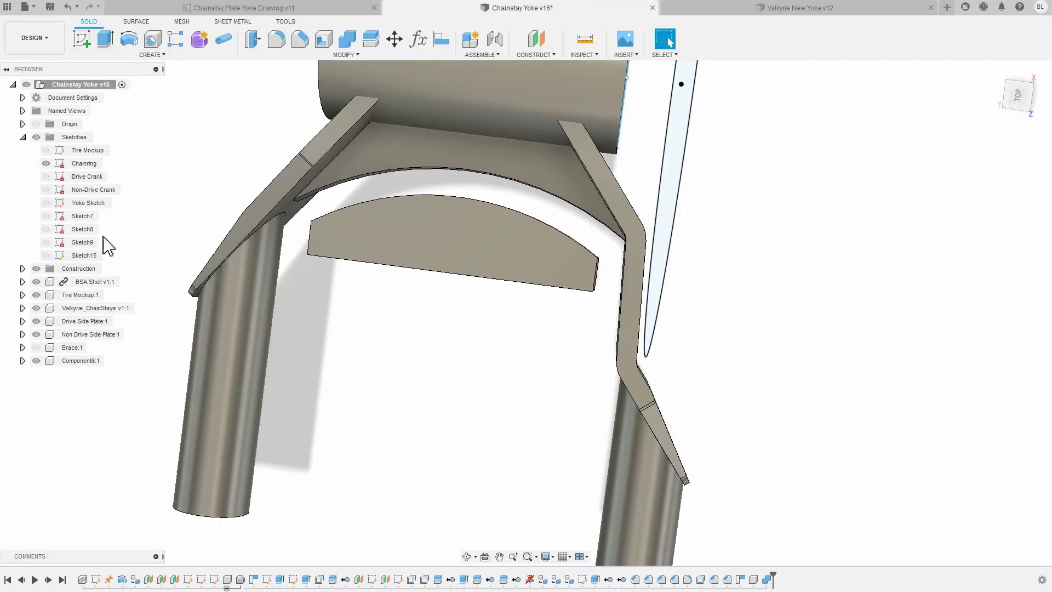
left_click(46, 164)
scroll(506, 387, "down", 3)
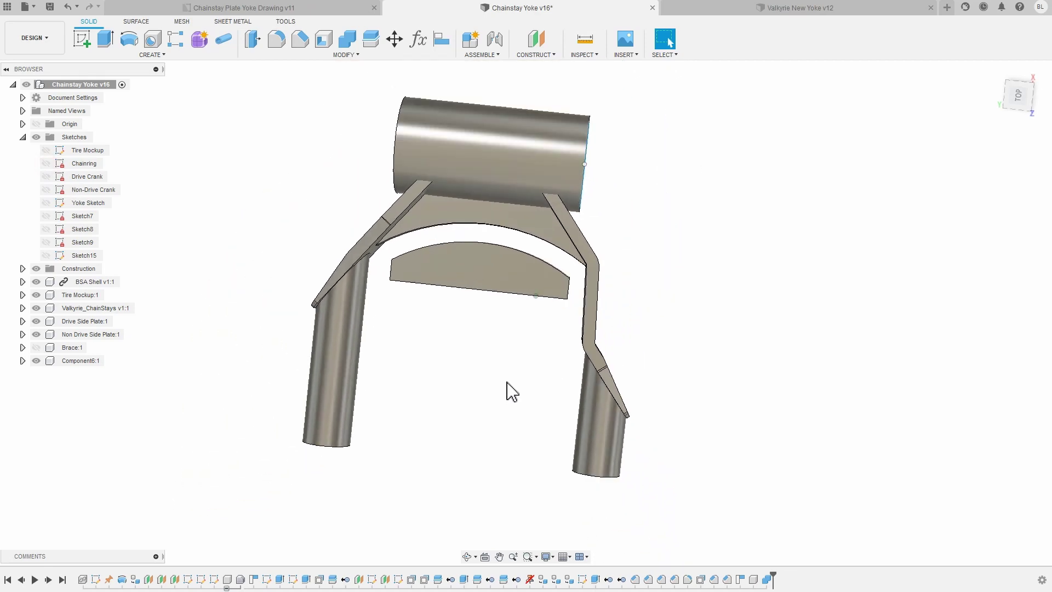
mouse_move(506, 388)
middle_mouse_down("shift")
mouse_move(496, 391)
mouse_move(507, 387)
middle_mouse_up("shift")
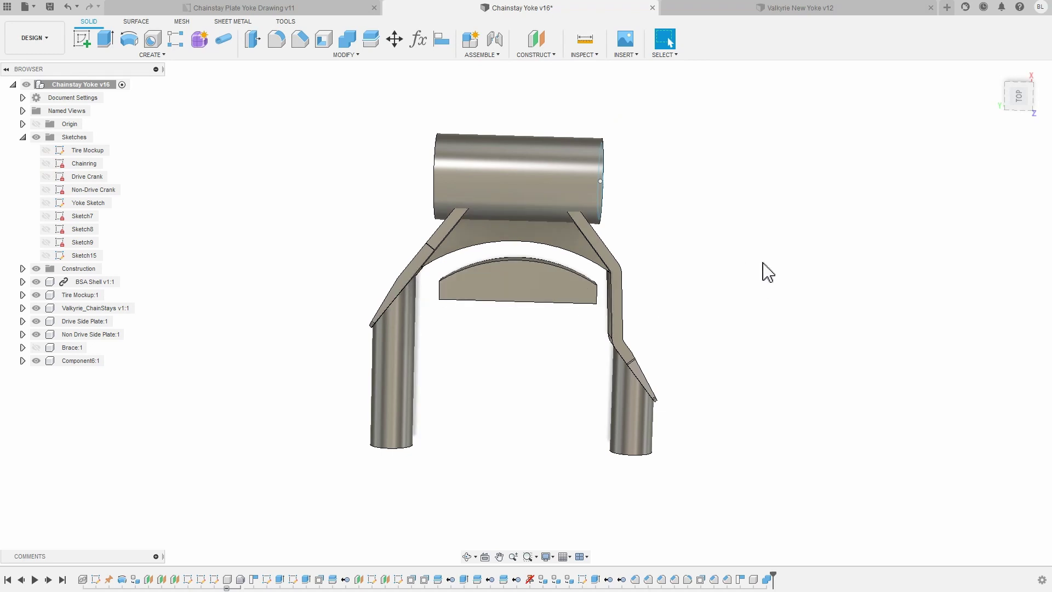
left_click(815, 9)
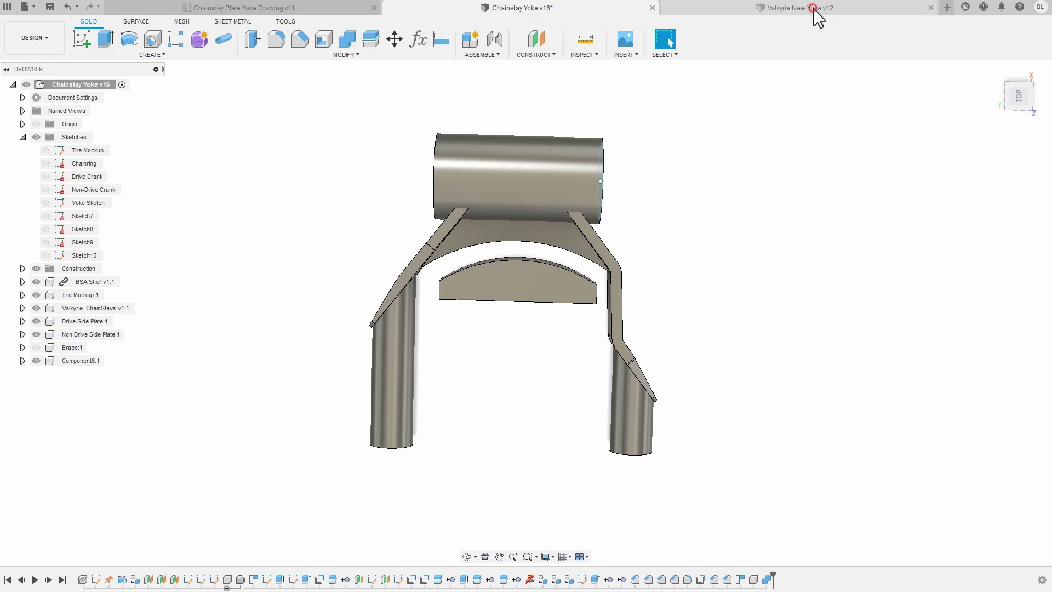
Fit the full Valkyrie frame in view, return to the yoke close-up, then switch to Chainstay Yoke v16.
key("shift+F6")
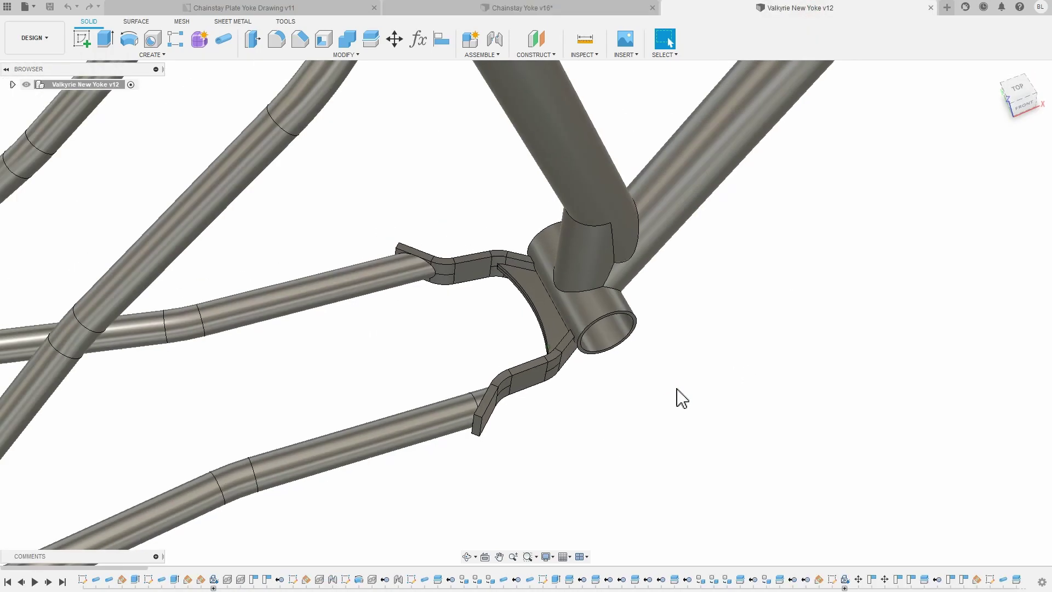
key("shift+F5")
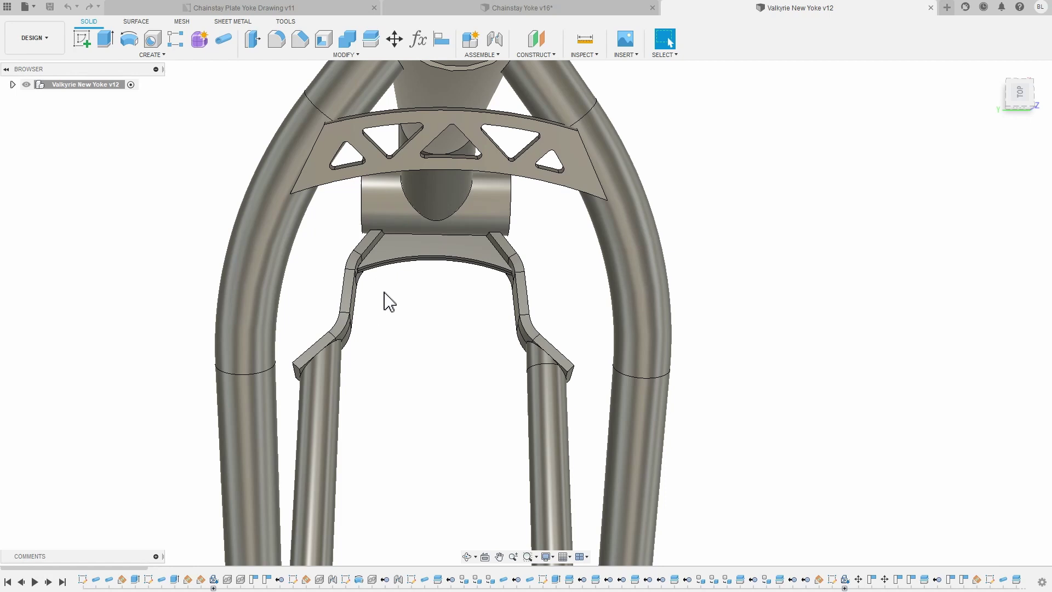
left_click(436, 10)
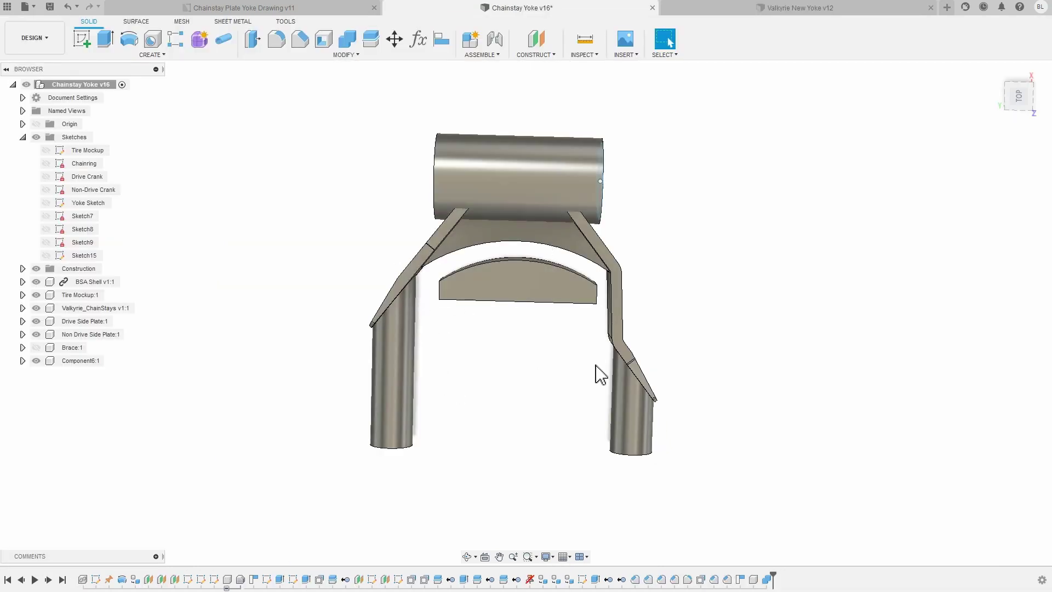
Show Sketch9, Sketch8 and Non-Drive Crank, orbit edge-on, then hide Sketch9 and Sketch8 again.
left_click(46, 242)
left_click(46, 229)
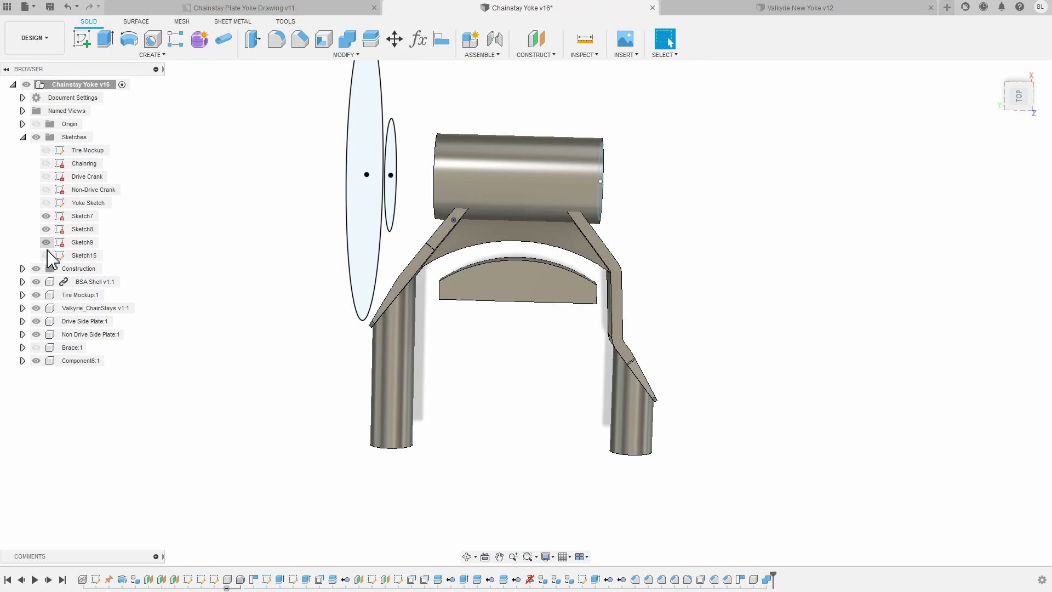
left_click(46, 190)
middle_click_drag(216, 283, 494, 399, "shift")
middle_click_drag(390, 345, 503, 423, "shift")
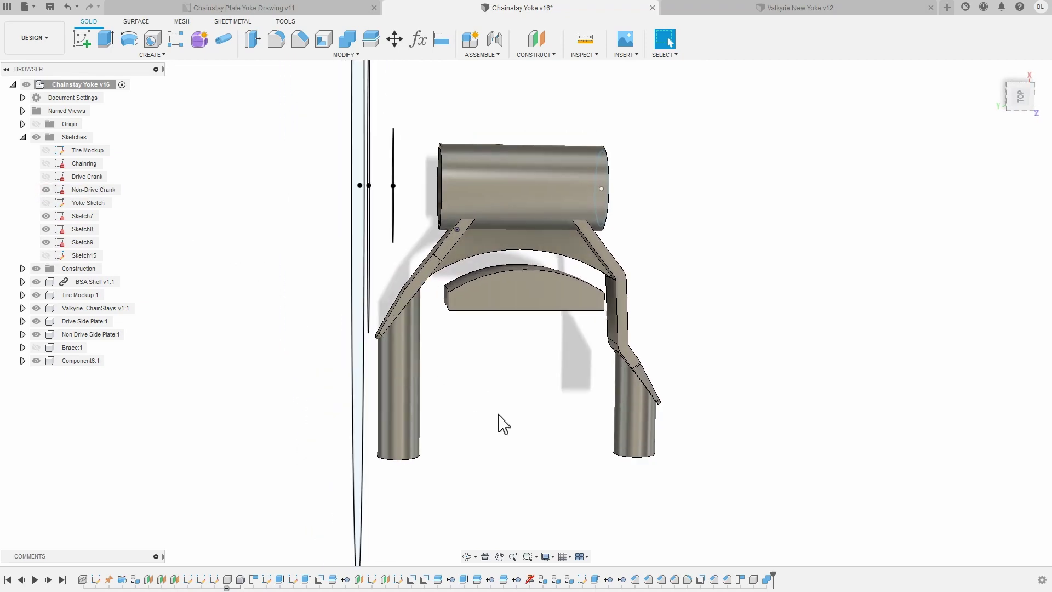
left_click(46, 242)
left_click(46, 229)
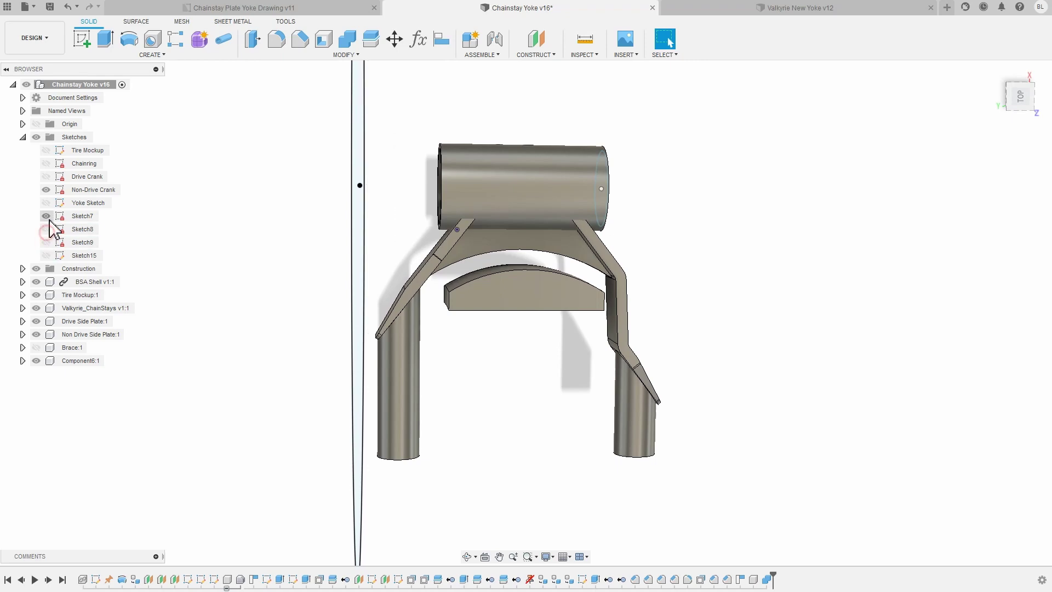